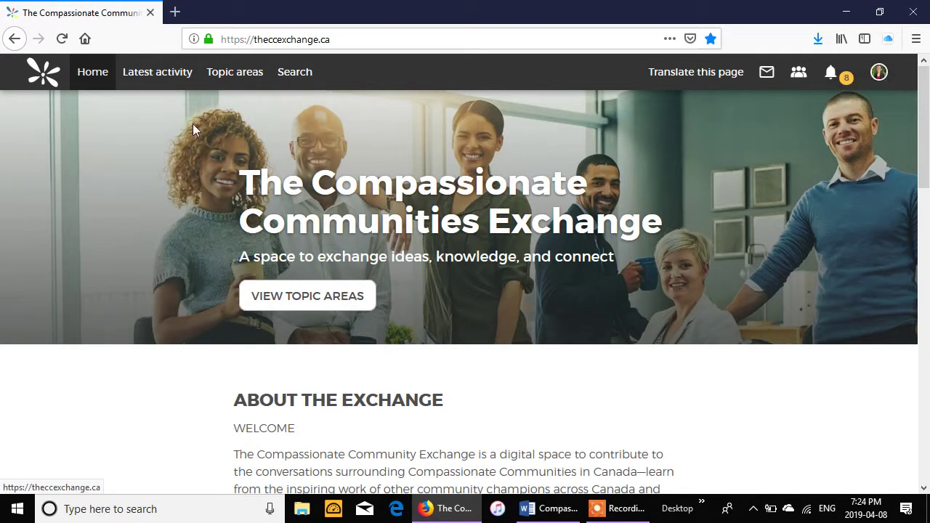
- Open the Creating Supportive Environments topic area from the list of all topic areas
click(241, 76)
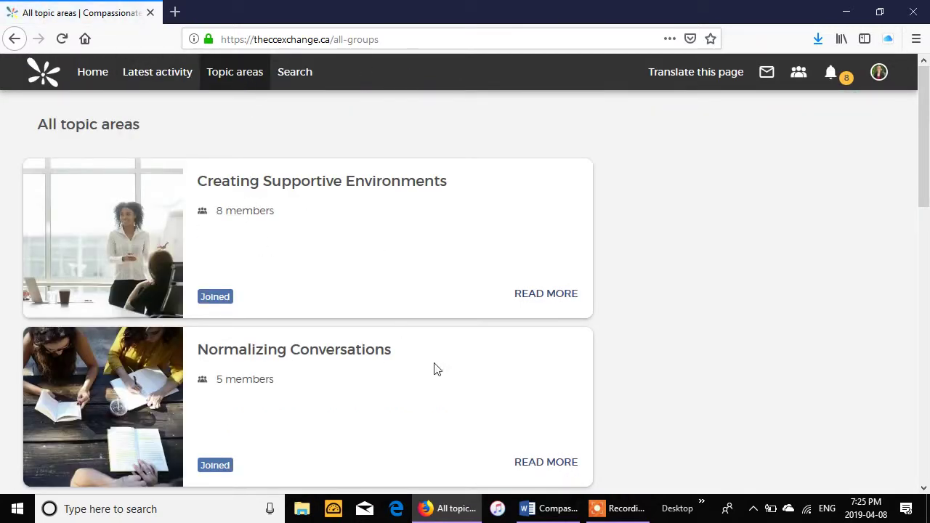
scroll(433, 349, down, 5)
scroll(438, 345, down, 5)
scroll(440, 346, up, 10)
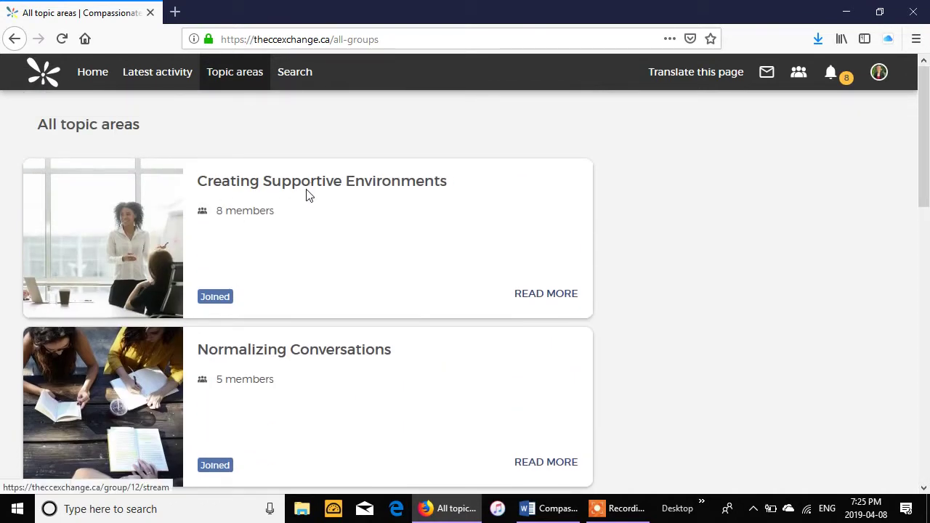
scroll(328, 210, down, 2)
scroll(328, 211, up, 1)
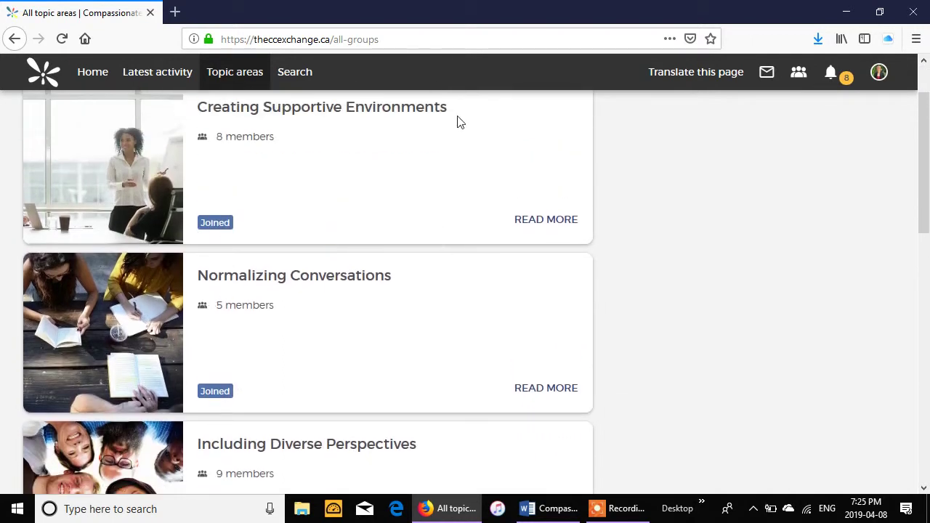
click(382, 113)
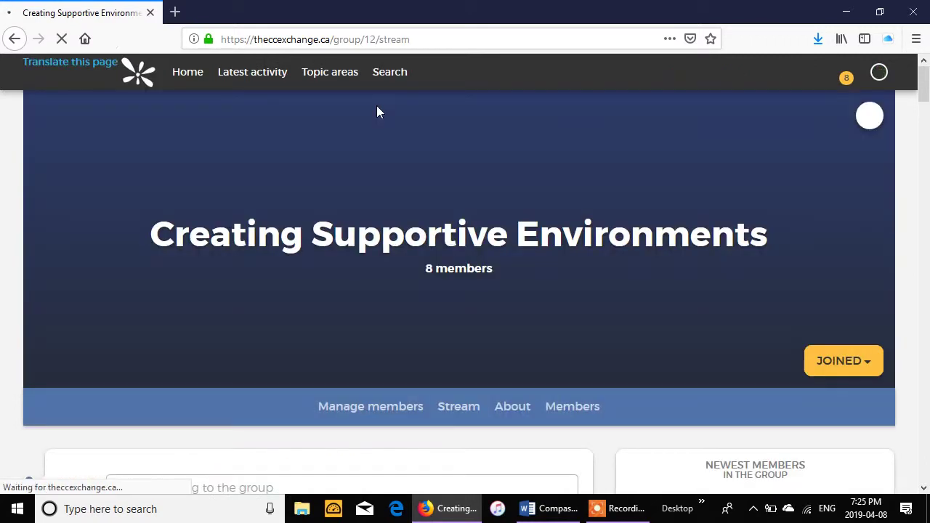
- Paste the copied "Fostering Compassionate Brock" summary into a new post to the group
scroll(676, 226, down, 5)
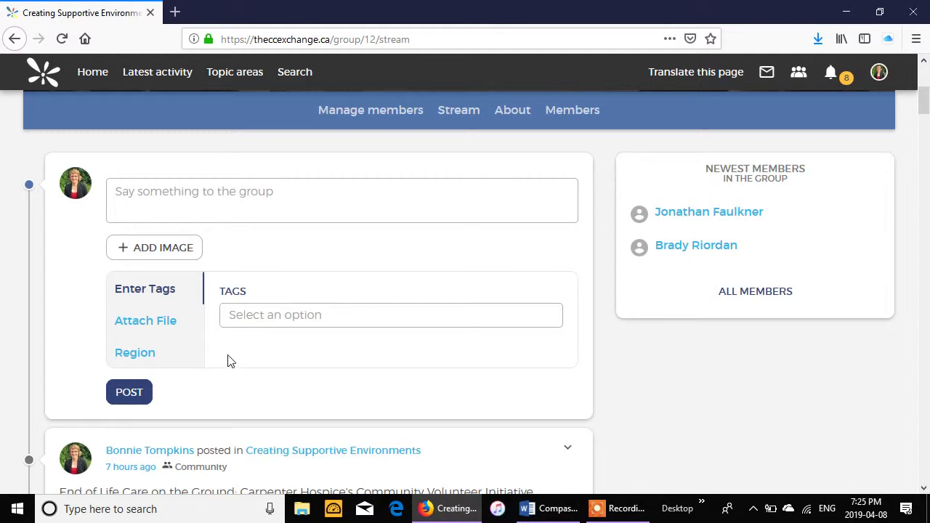
click(183, 197)
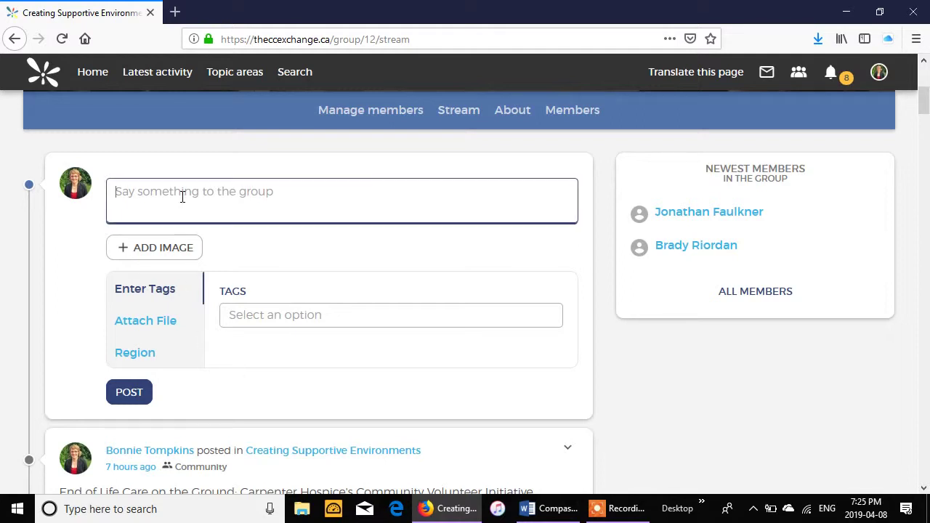
right_click(182, 196)
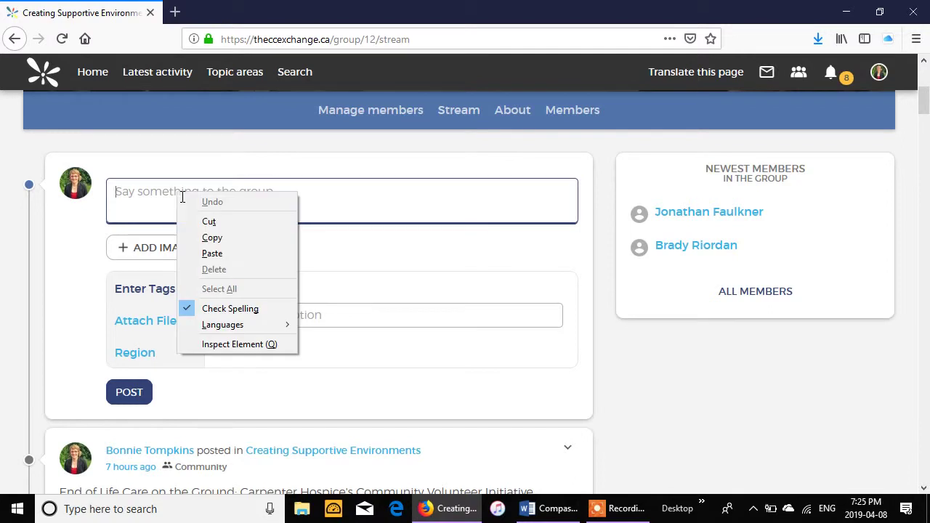
click(211, 251)
scroll(482, 342, up, 6)
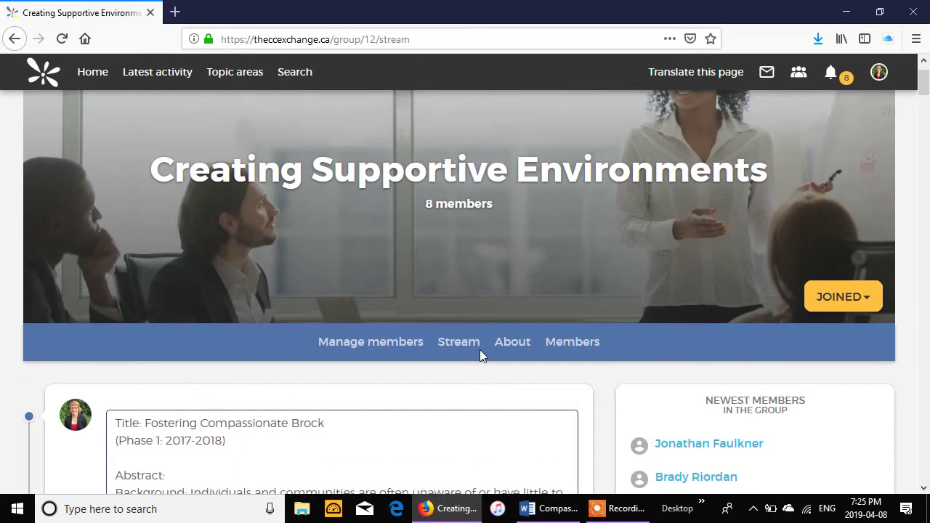
scroll(487, 356, down, 3)
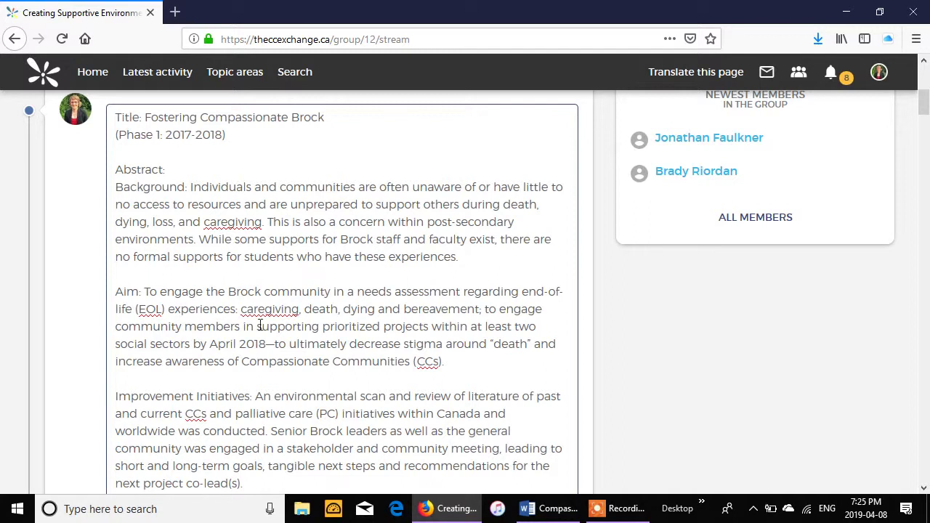
- Remove the extra blank line above the "Click here to read more" link at the end of the post text
scroll(288, 314, down, 5)
scroll(474, 188, down, 7)
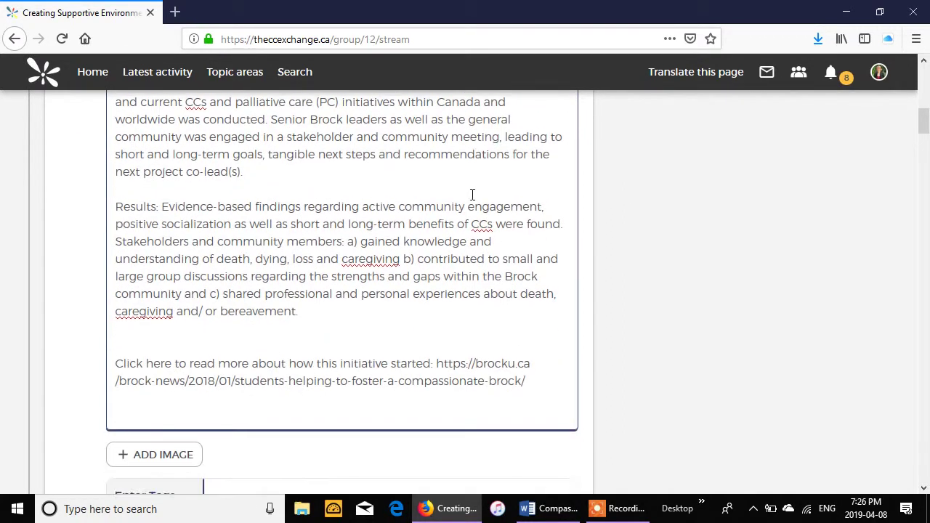
click(178, 212)
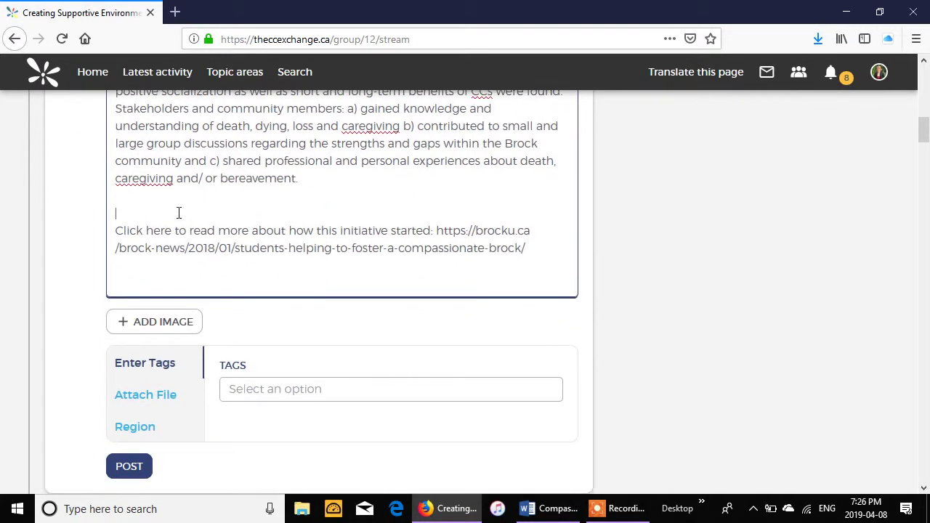
key(BackSpace)
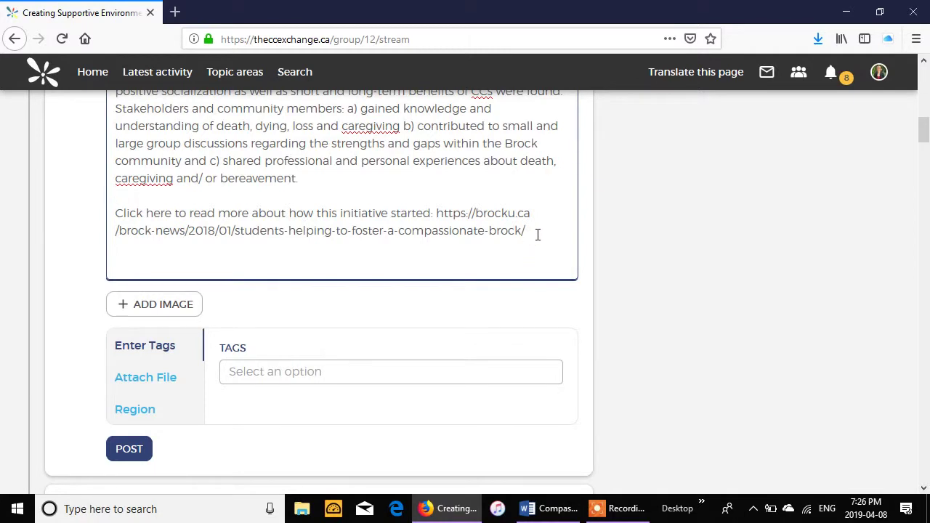
- Add the team photo from the Desktop to the post as its image
click(127, 302)
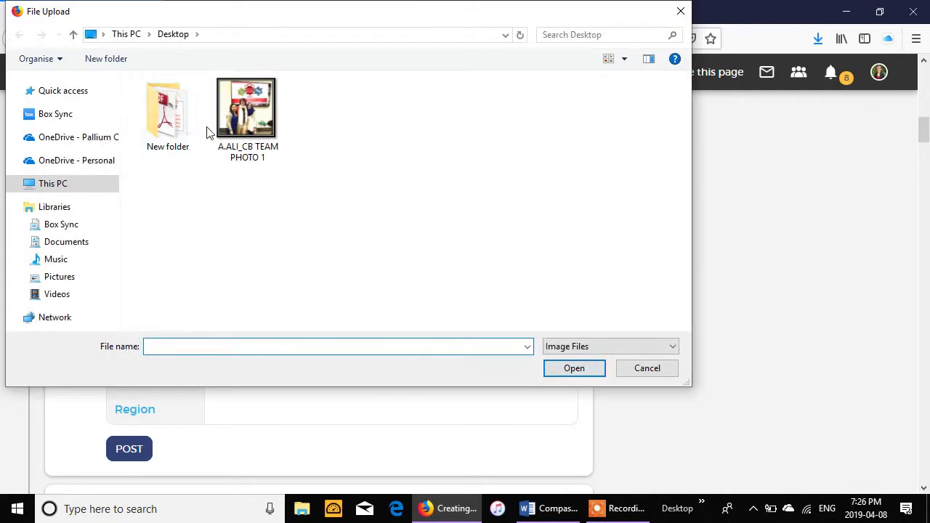
click(259, 107)
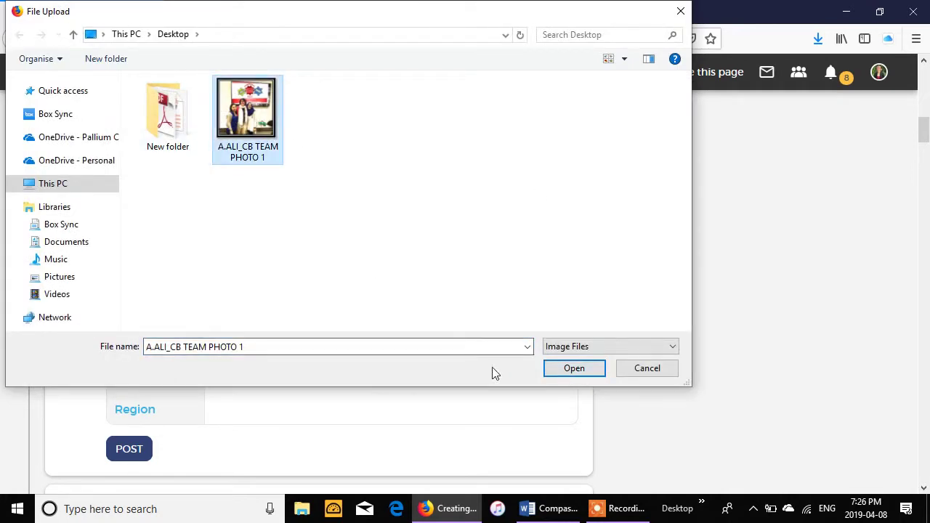
click(574, 369)
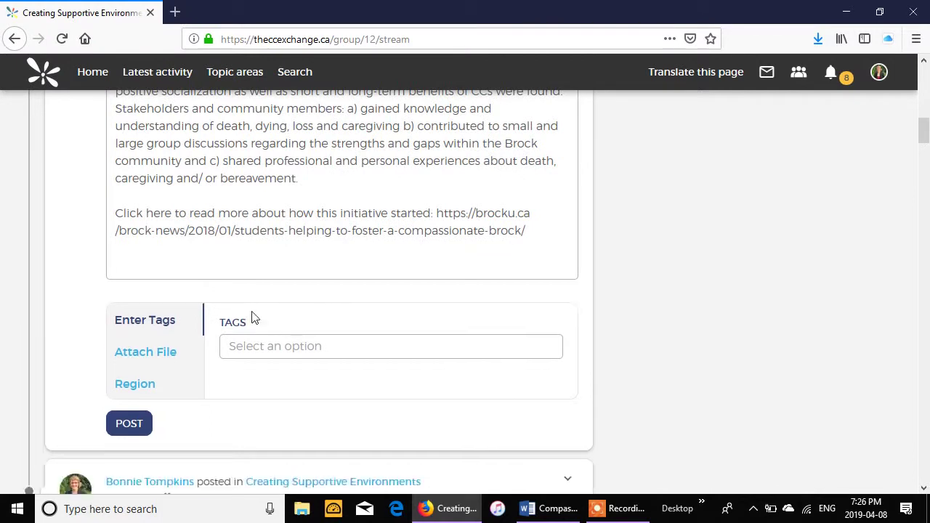
- Tag the post with Supportive Network and Schools
scroll(448, 356, down, 3)
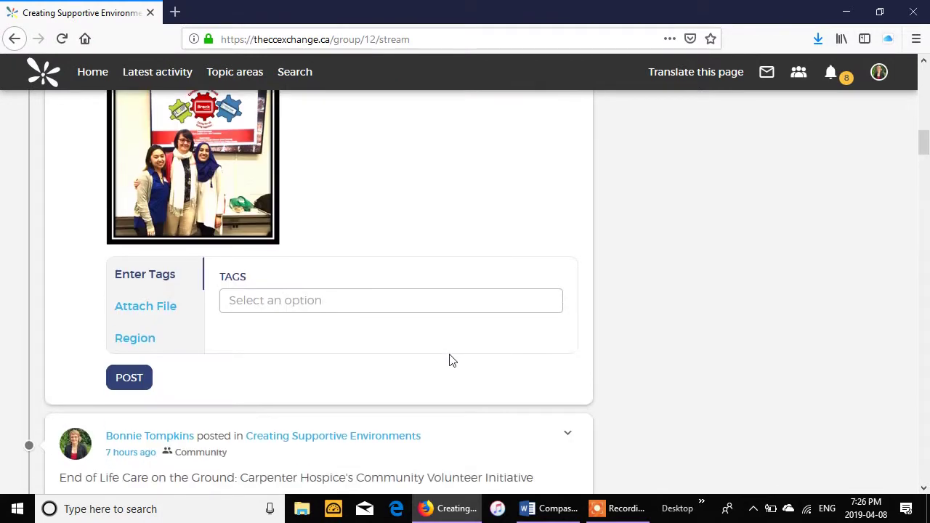
click(329, 308)
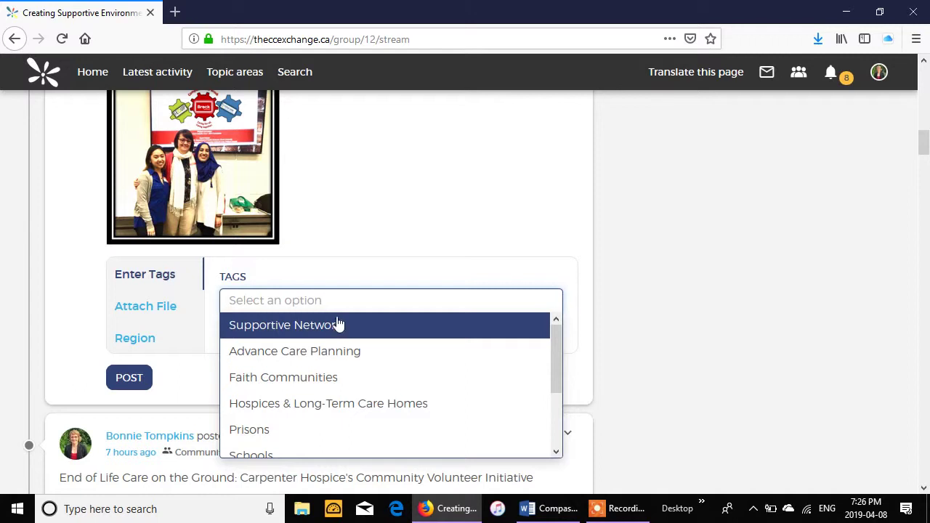
click(339, 331)
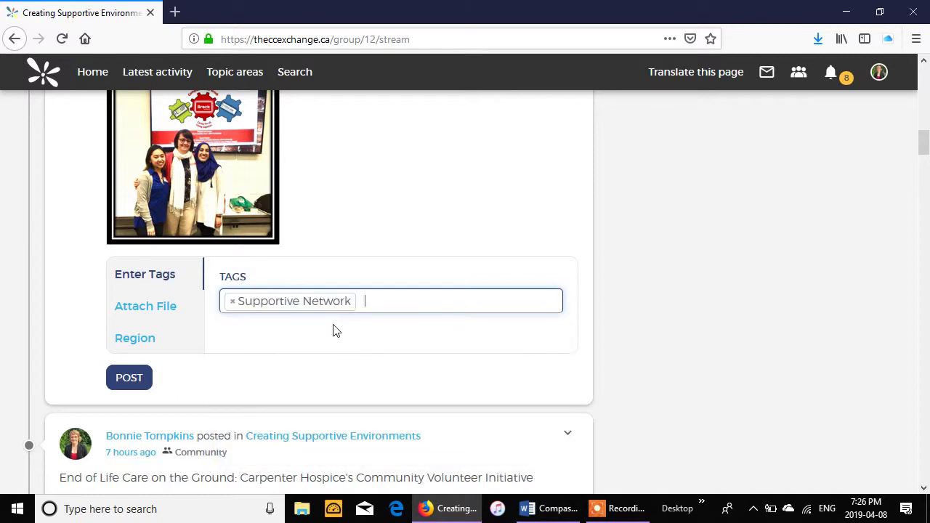
click(389, 306)
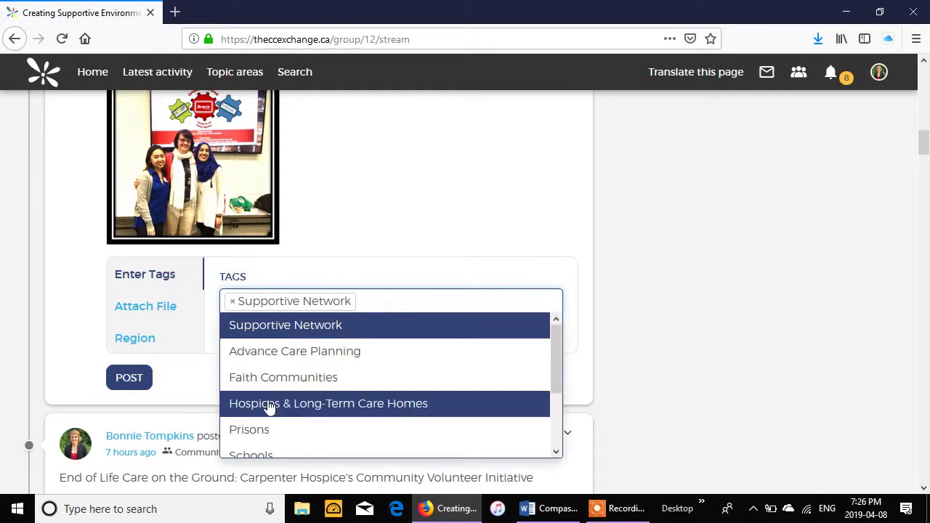
click(254, 455)
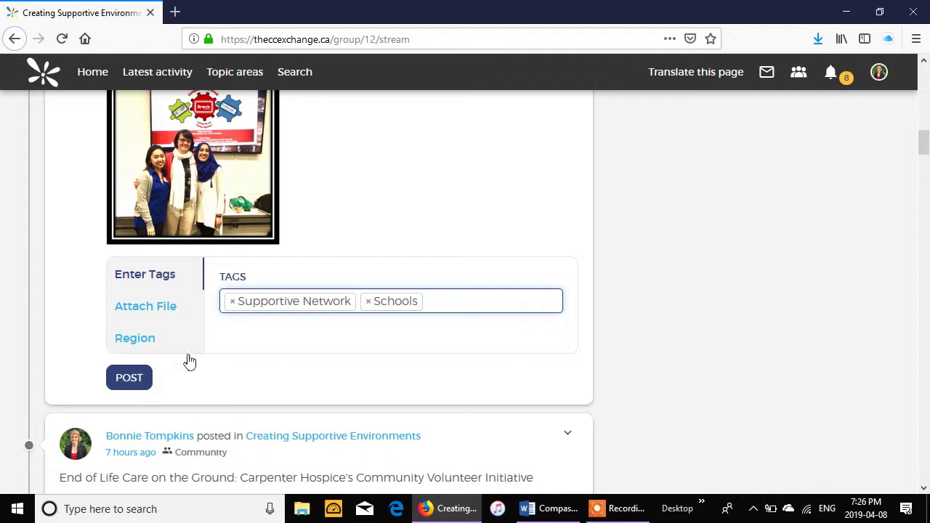
- Check the upload requirements and attach the Compassionate Brock final report 2018 PDF from the Desktop to the post
click(153, 311)
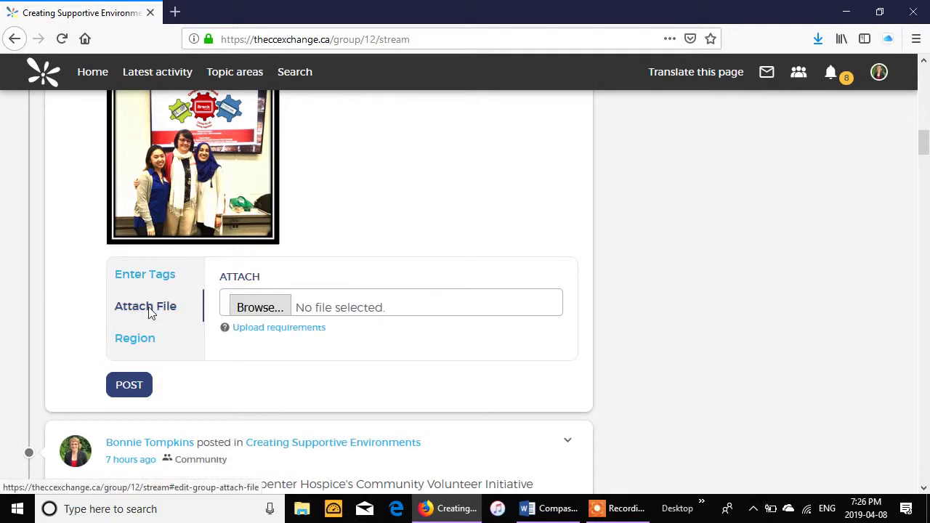
click(311, 337)
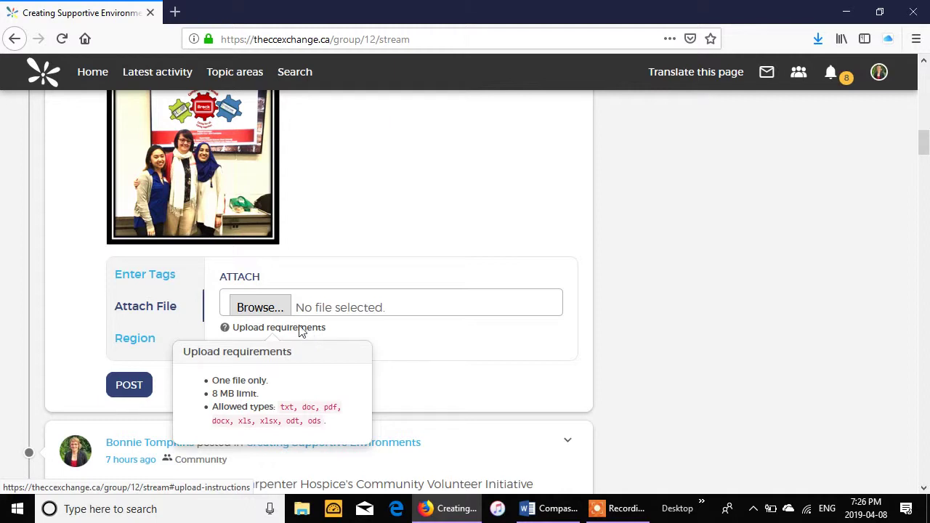
click(267, 306)
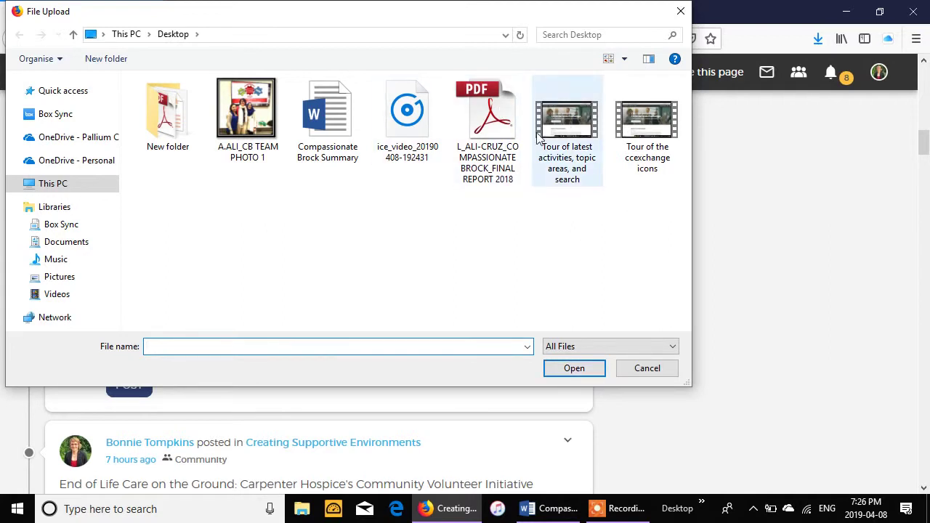
click(481, 119)
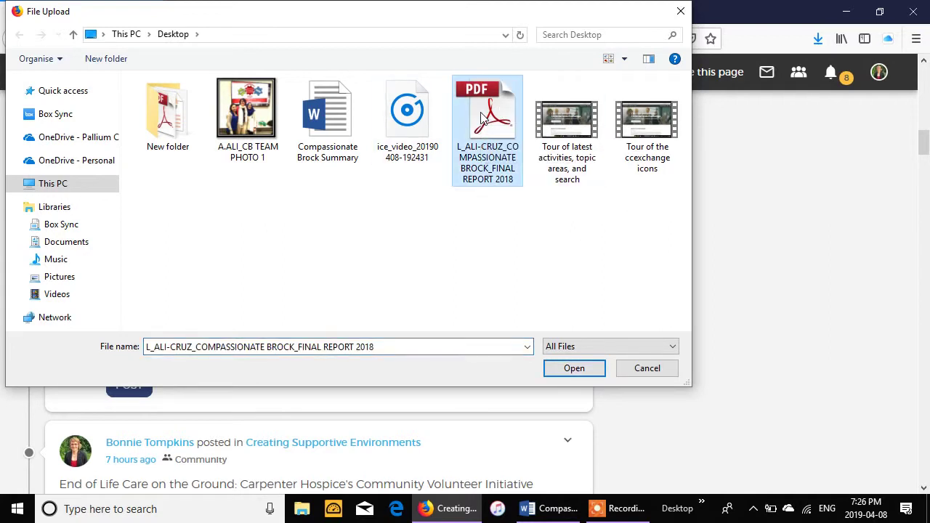
click(573, 371)
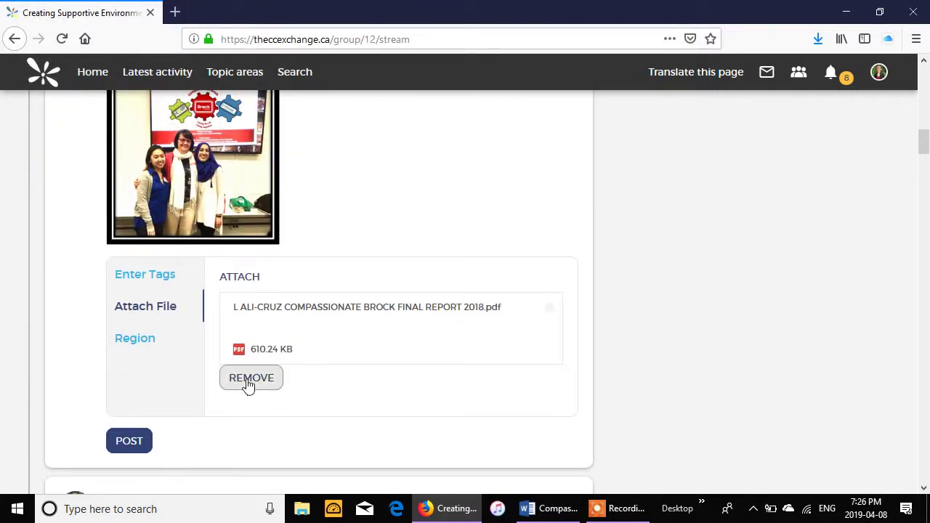
- Set the post's region to Ontario and publish it to the group
click(135, 343)
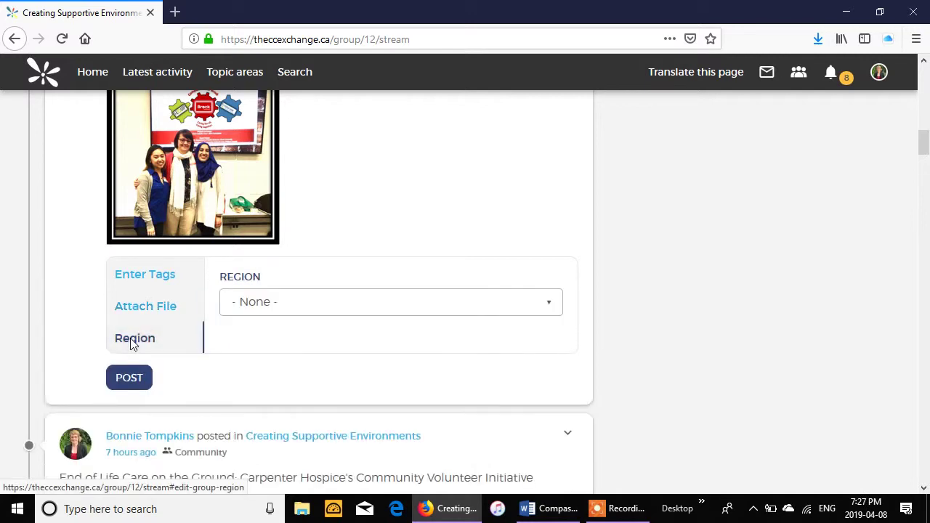
click(312, 314)
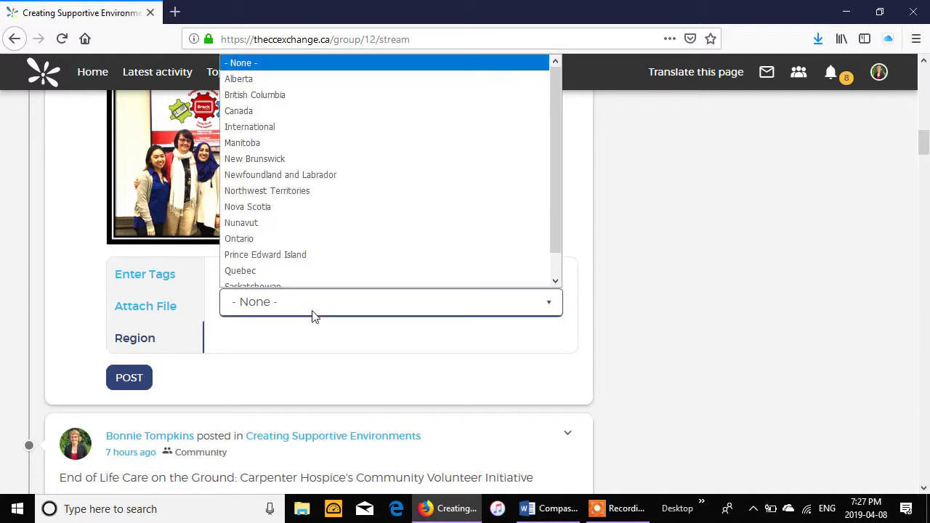
click(284, 240)
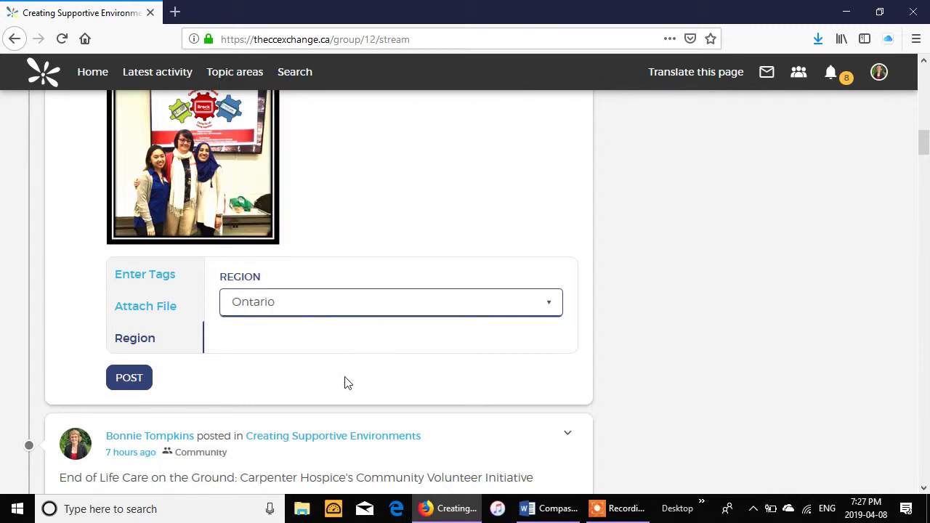
click(122, 387)
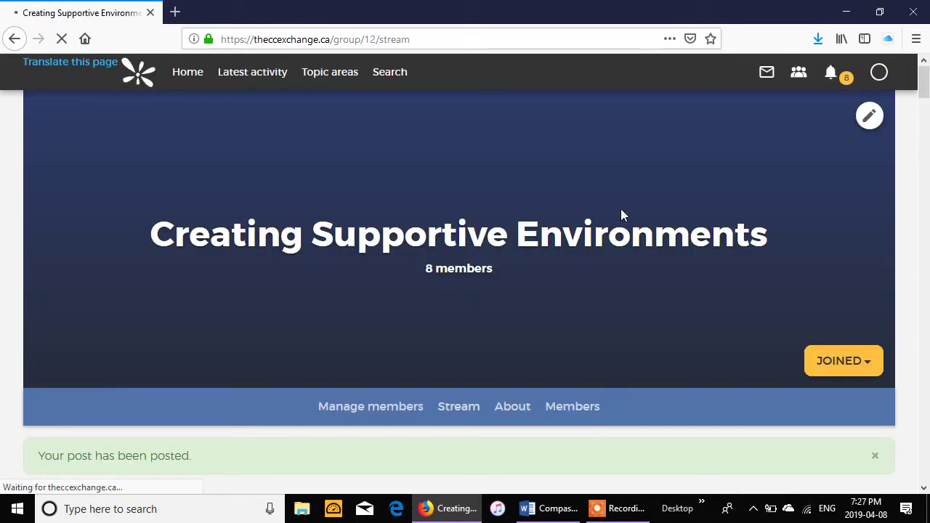
- Review the published post in the stream, checking its text, link, attached PDF, tags and photo
scroll(628, 243, down, 5)
scroll(629, 243, down, 4)
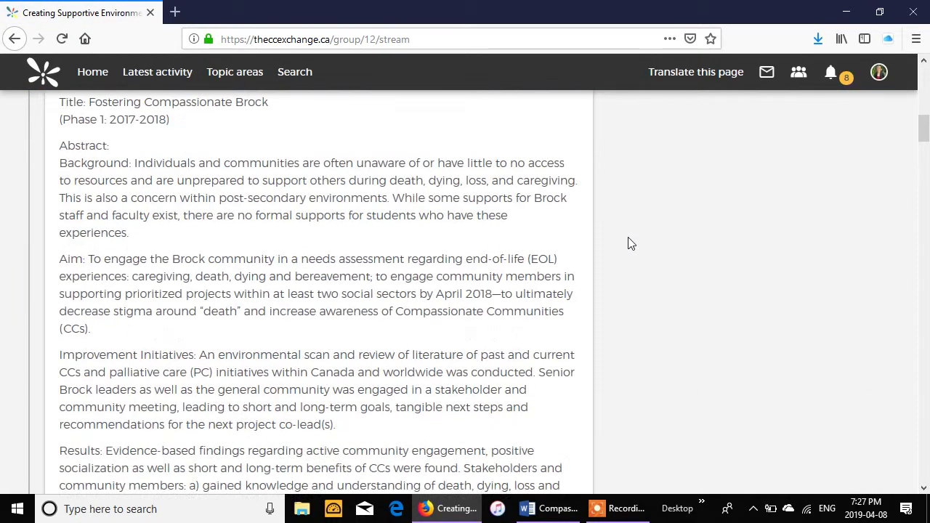
scroll(272, 266, up, 1)
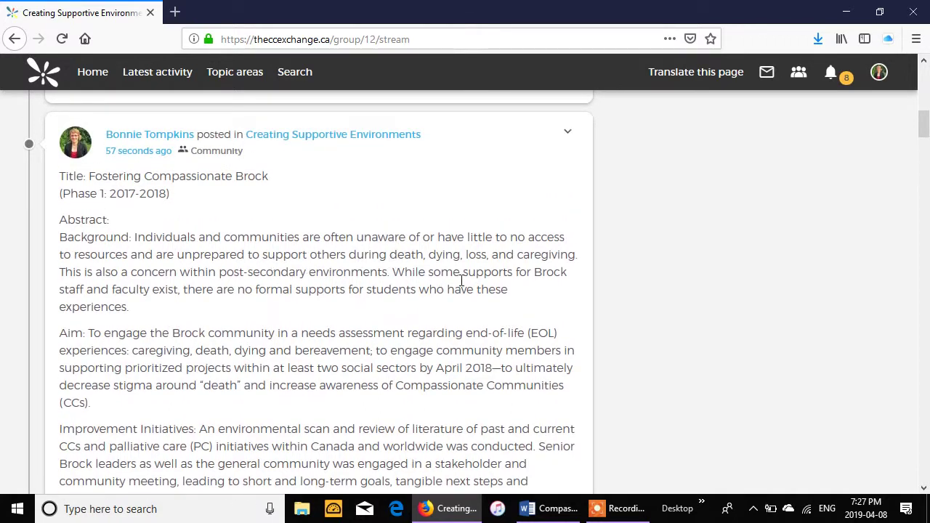
scroll(465, 223, down, 5)
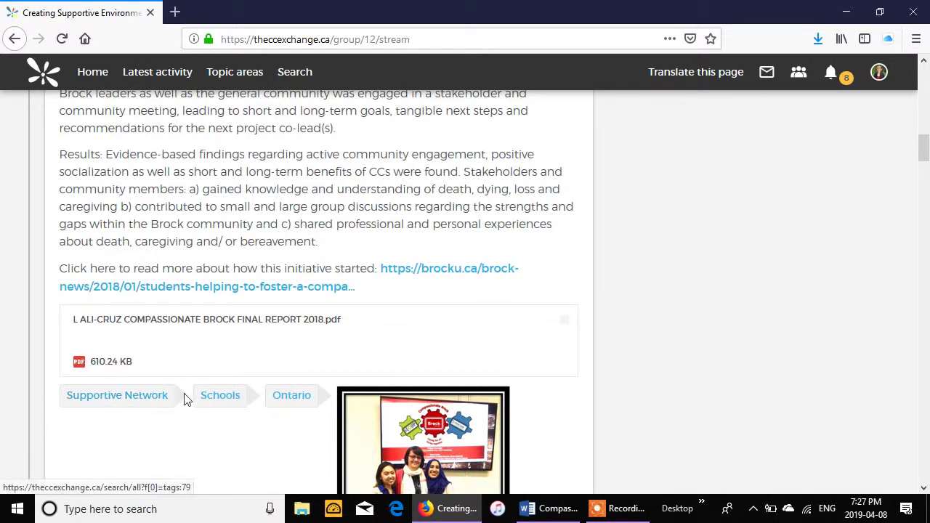
scroll(414, 251, down, 3)
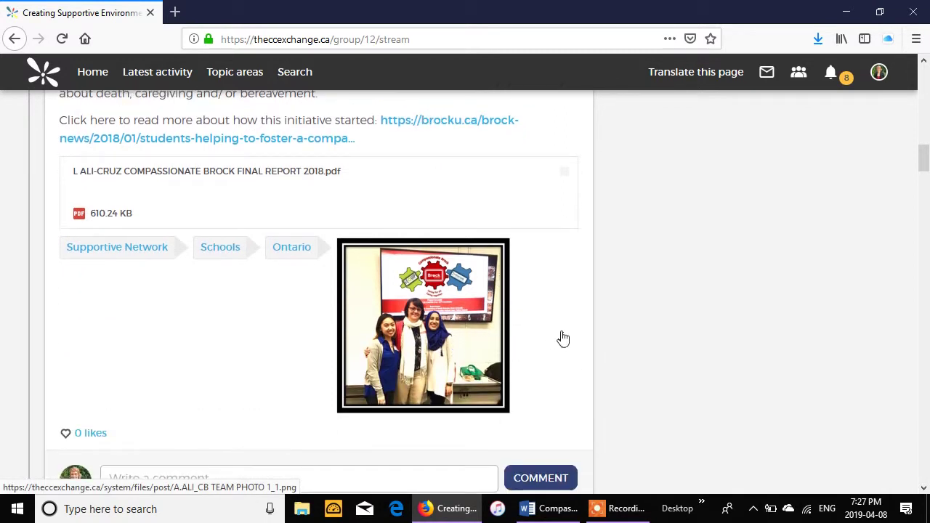
scroll(560, 339, down, 3)
scroll(561, 339, up, 10)
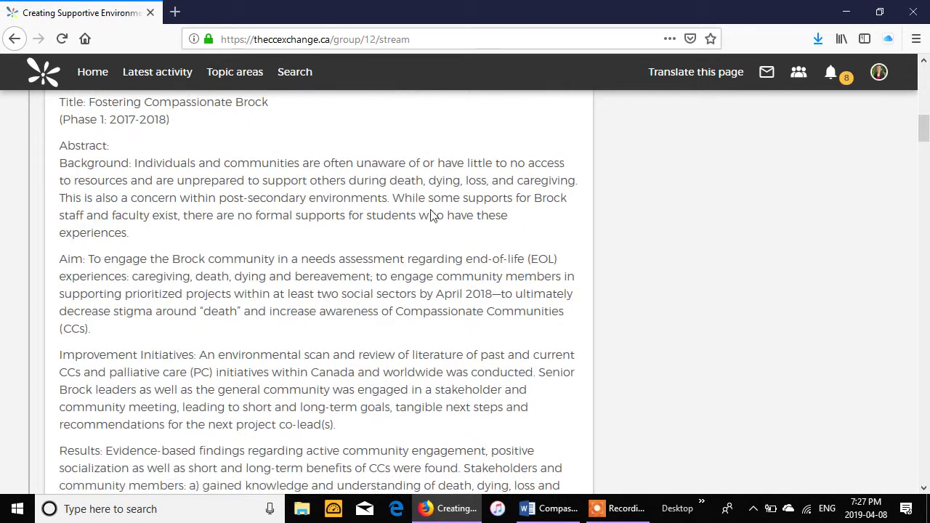
scroll(431, 214, up, 3)
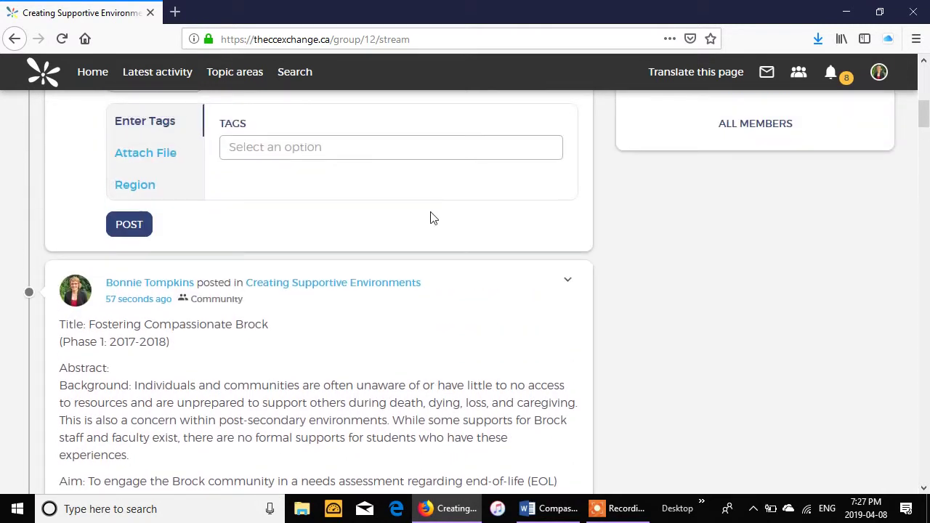
- Show the edit and delete options of the new post and look over its comment area
click(569, 282)
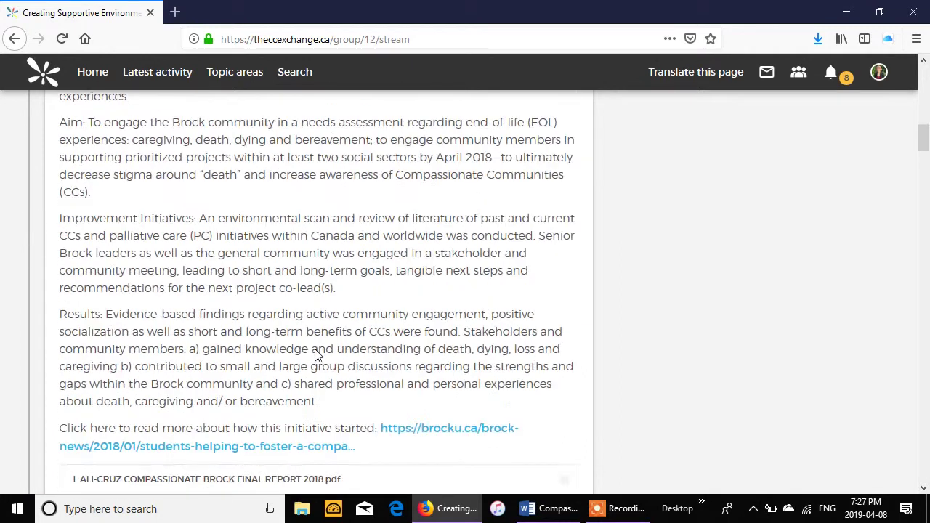
scroll(318, 354, down, 1)
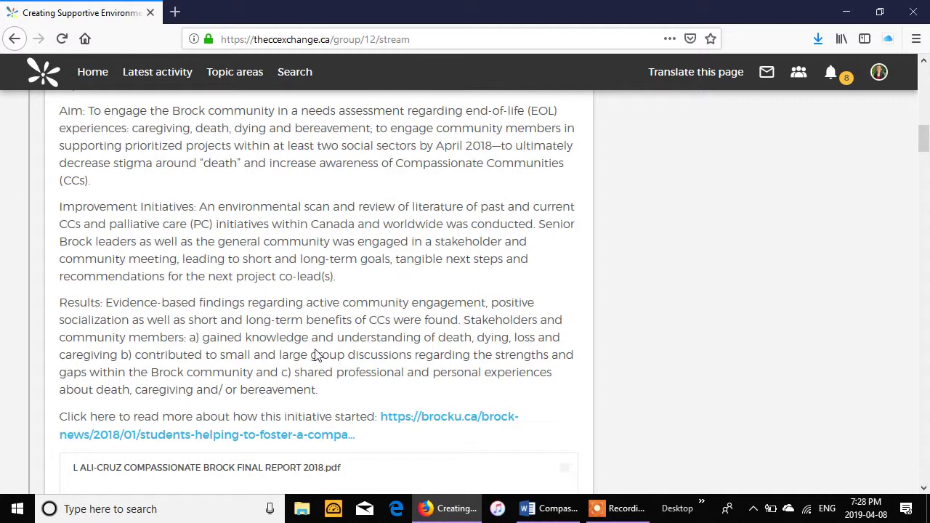
scroll(317, 355, down, 6)
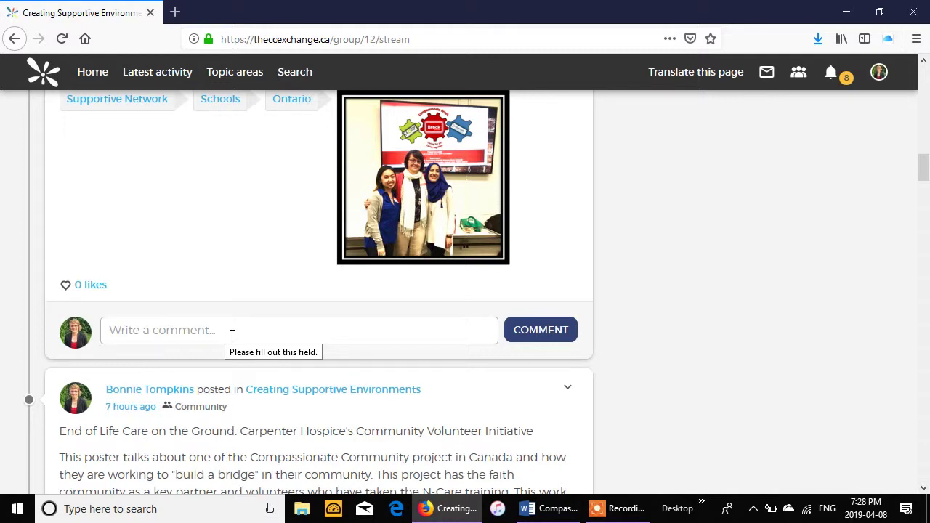
scroll(231, 335, up, 15)
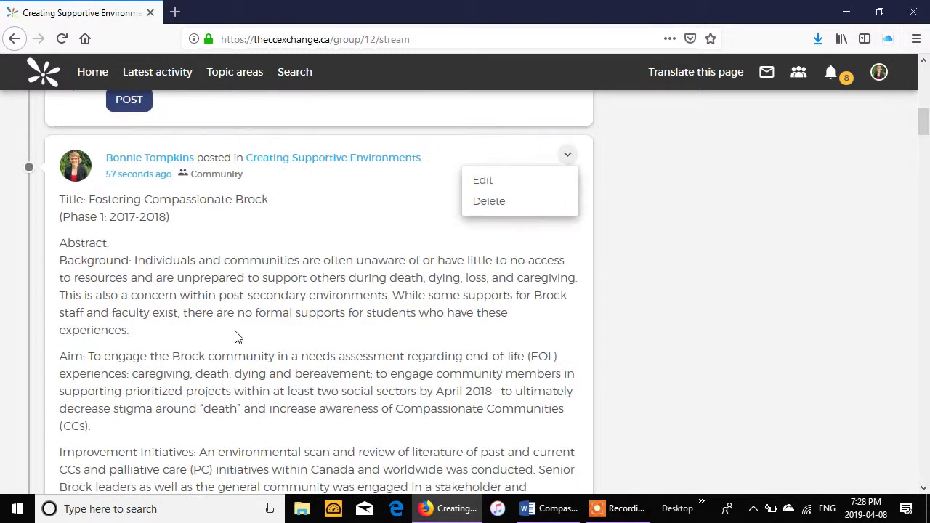
scroll(235, 337, up, 4)
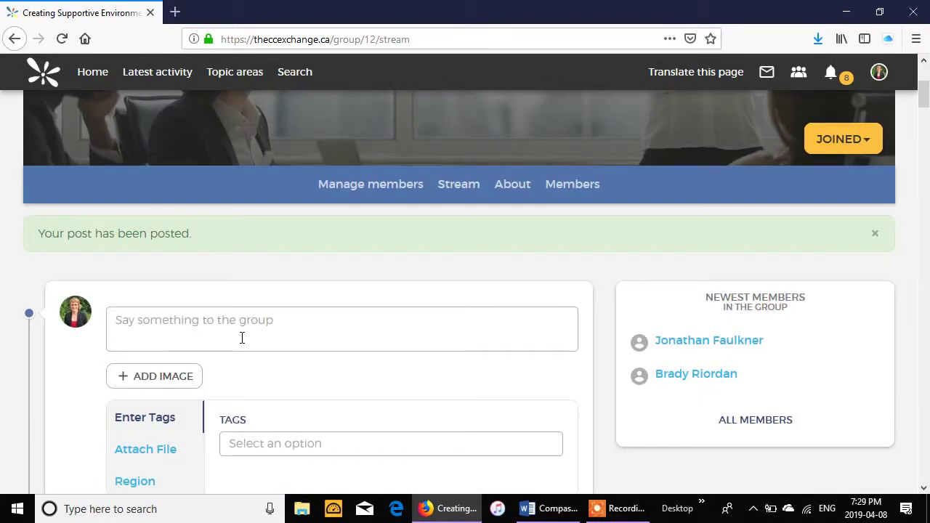